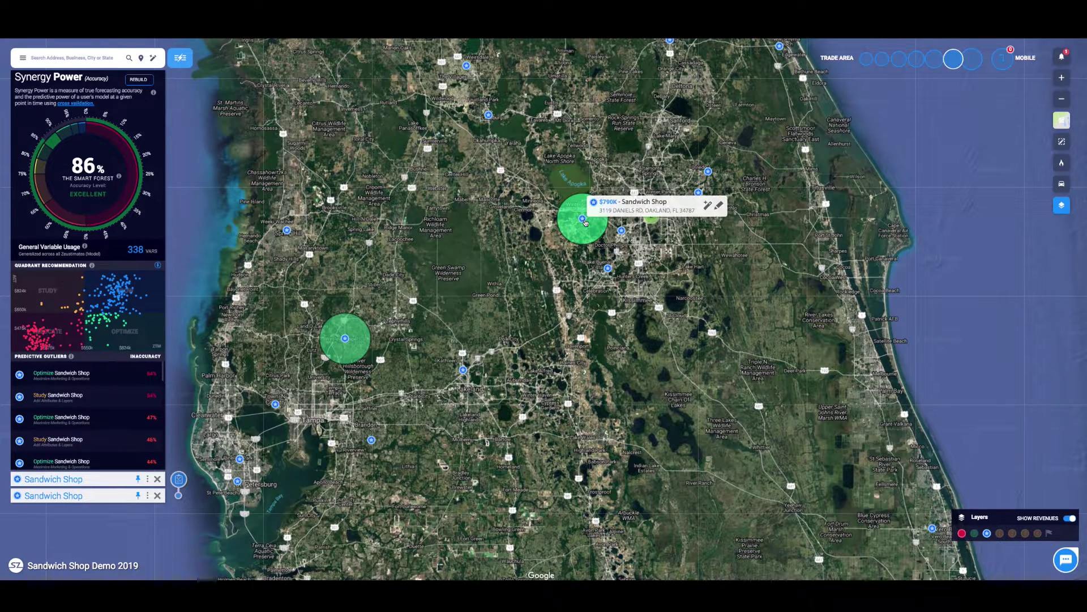
# Step: View the $790K and $480K sandwich shop sites, then generate a named two-site SitePak report
pyautogui.click(582, 219)
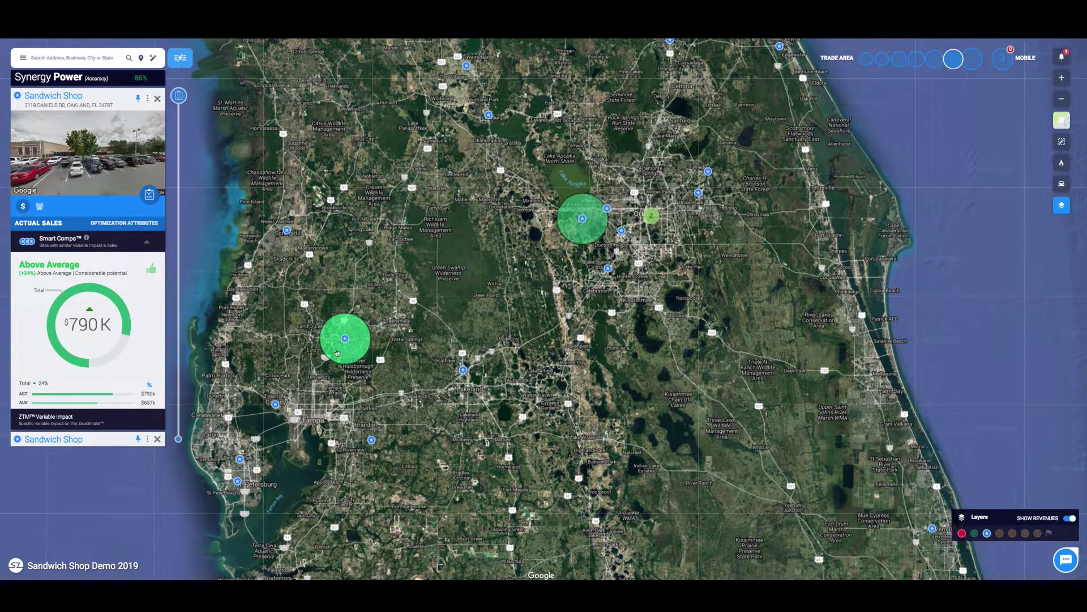
pyautogui.click(346, 340)
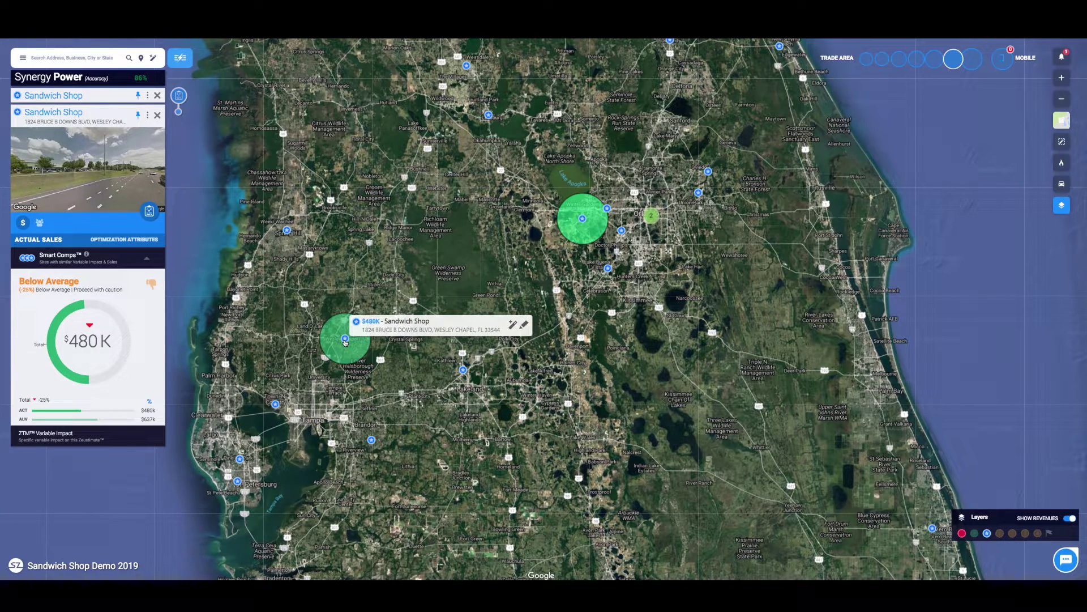
pyautogui.click(179, 95)
pyautogui.click(223, 123)
pyautogui.click(542, 325)
pyautogui.write('Comparati')
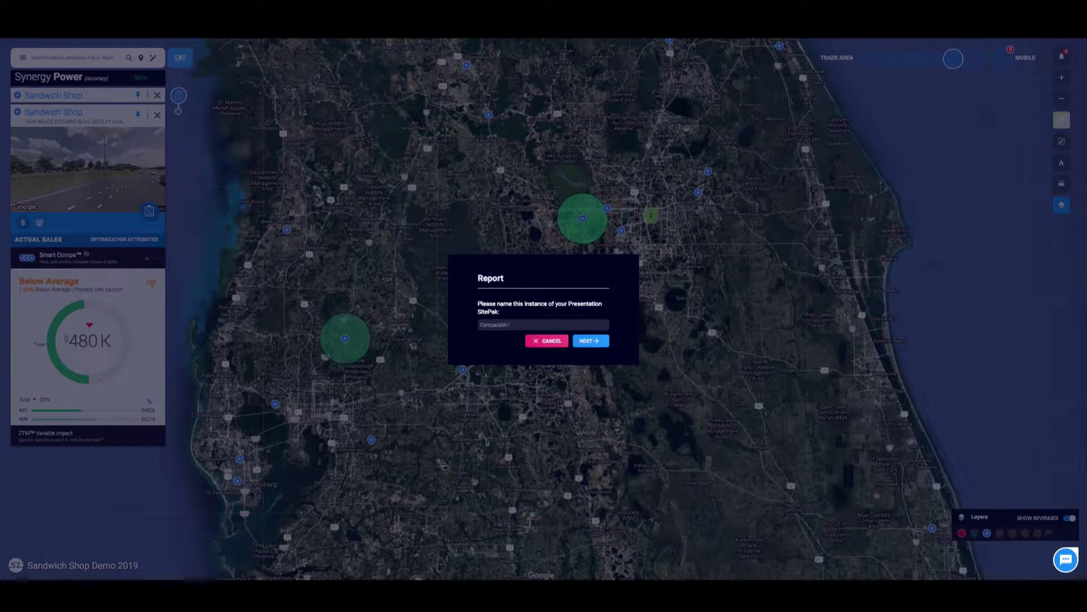
pyautogui.click(590, 341)
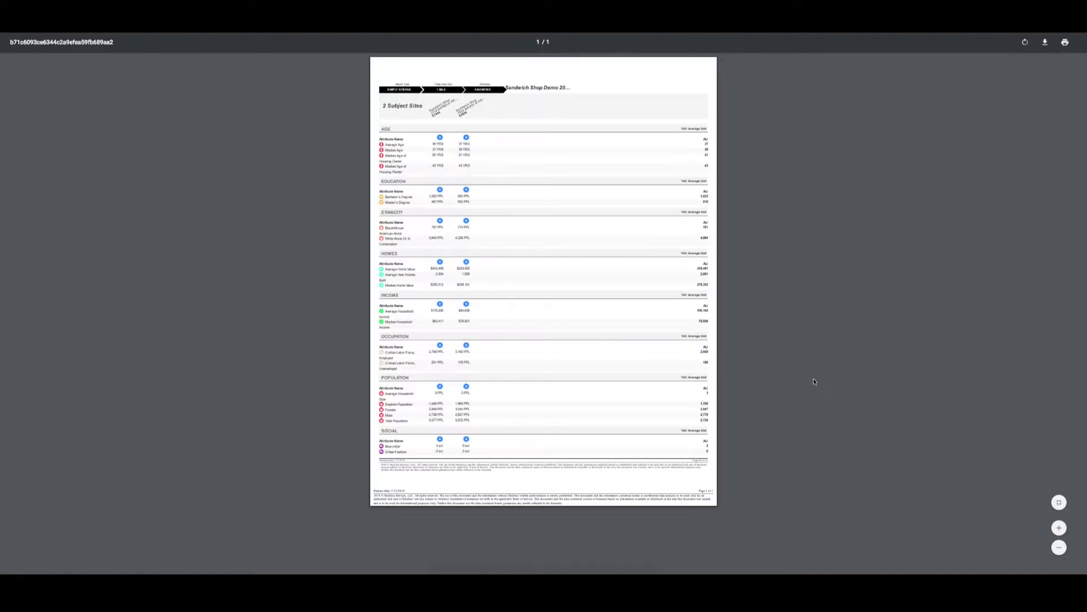
# Step: Zoom in two levels on the demographic comparison report PDF
pyautogui.click(1059, 528)
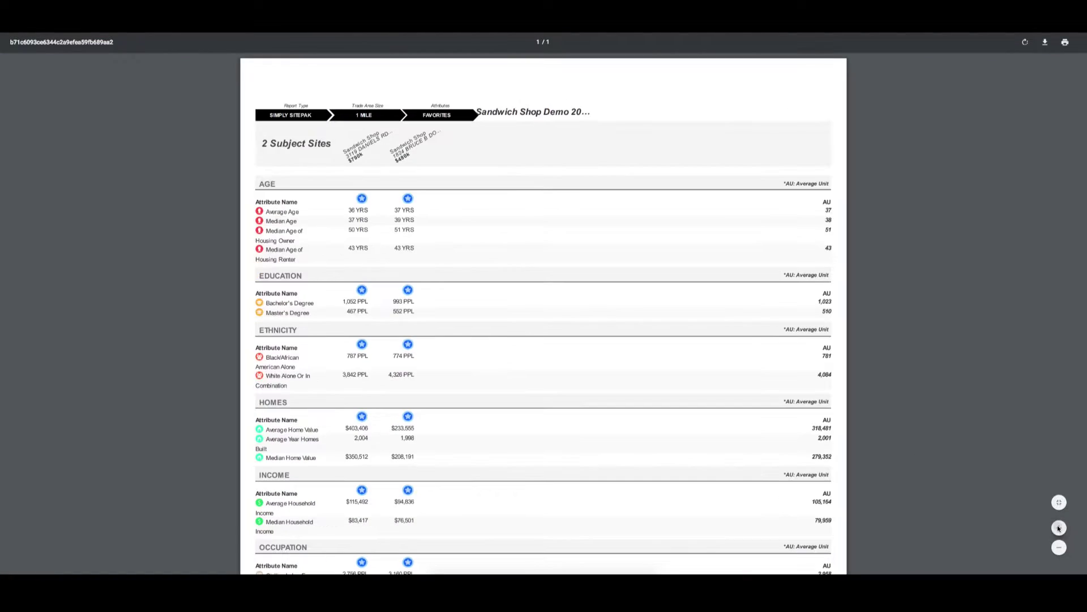
pyautogui.click(1060, 527)
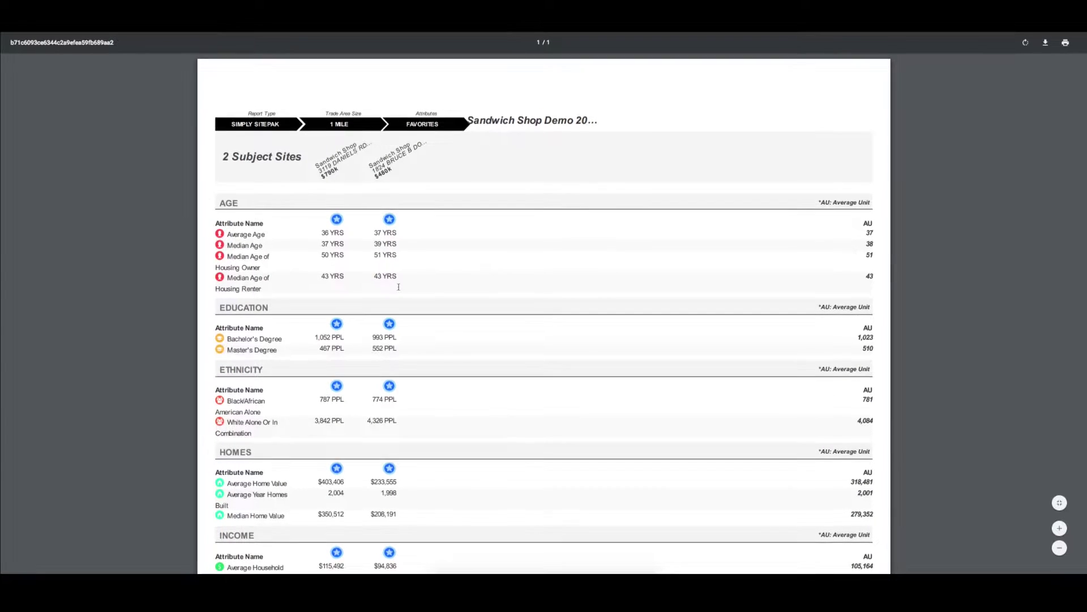
pyautogui.scroll(-2, 394, 286)
pyautogui.scroll(-2, 360, 296)
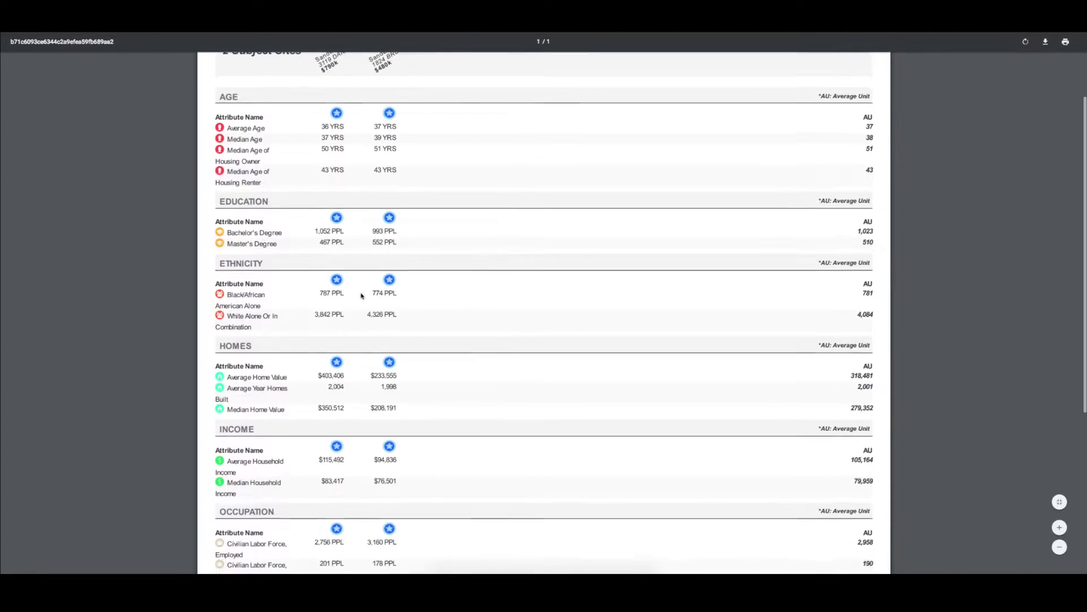
pyautogui.scroll(-2, 361, 296)
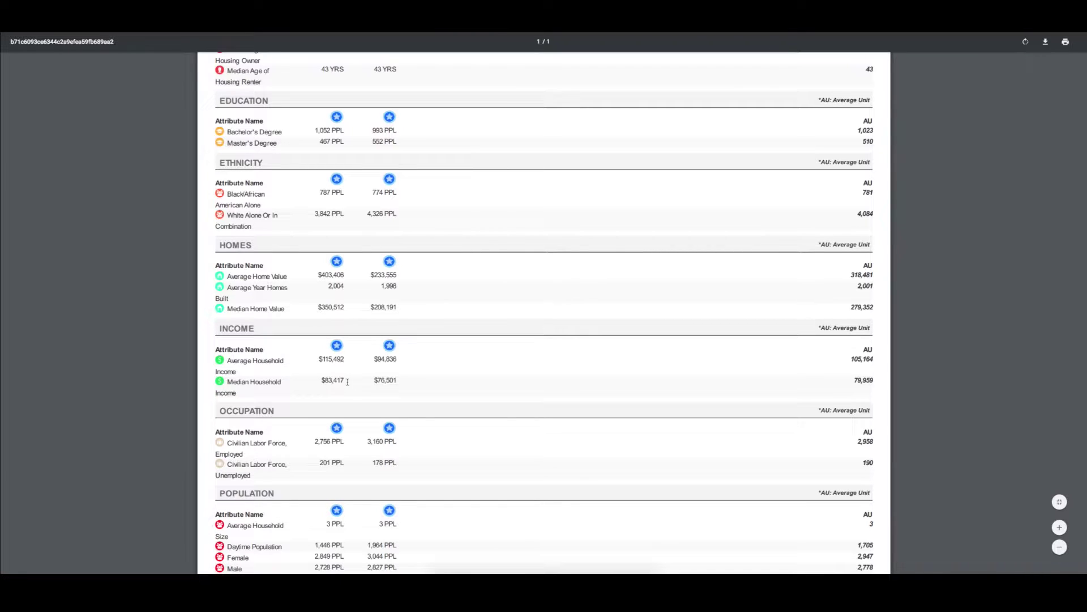
pyautogui.scroll(-2, 347, 382)
pyautogui.scroll(-2, 346, 382)
pyautogui.scroll(-2, 347, 382)
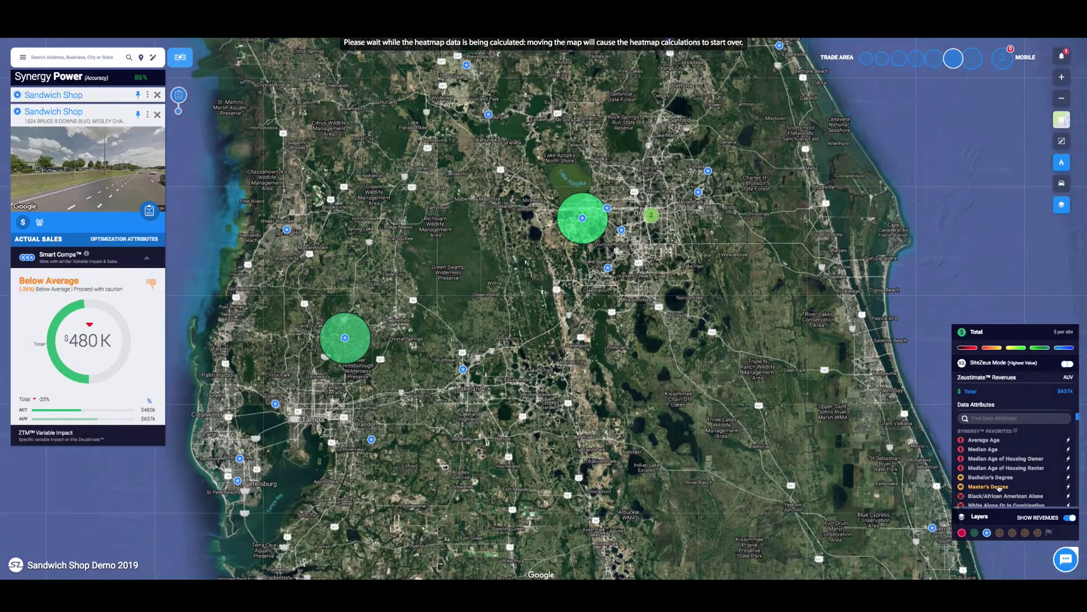
pyautogui.scroll(-3, 997, 489)
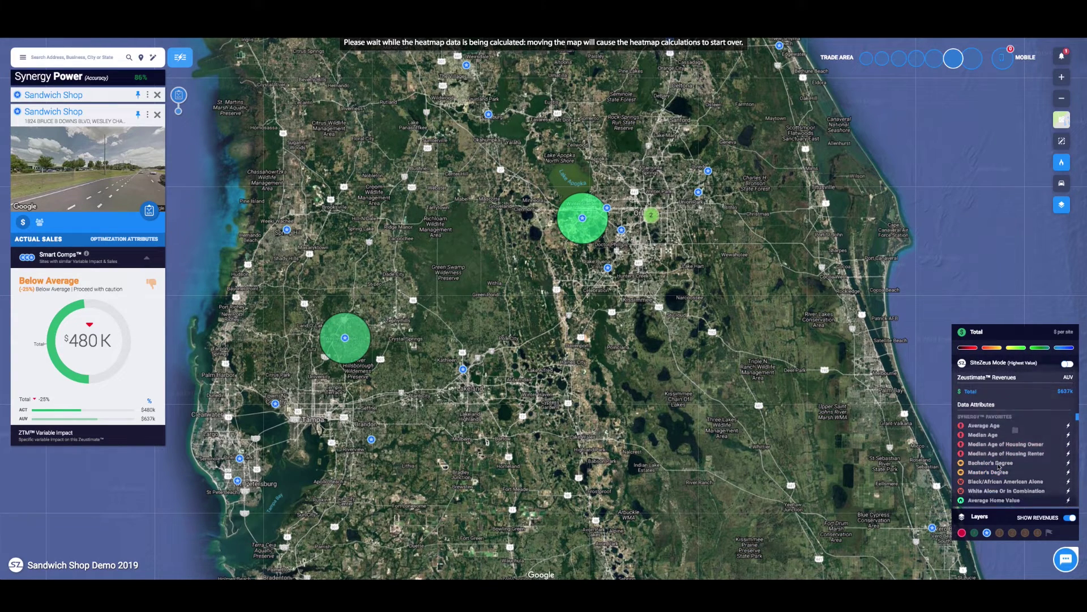
pyautogui.scroll(-5, 999, 465)
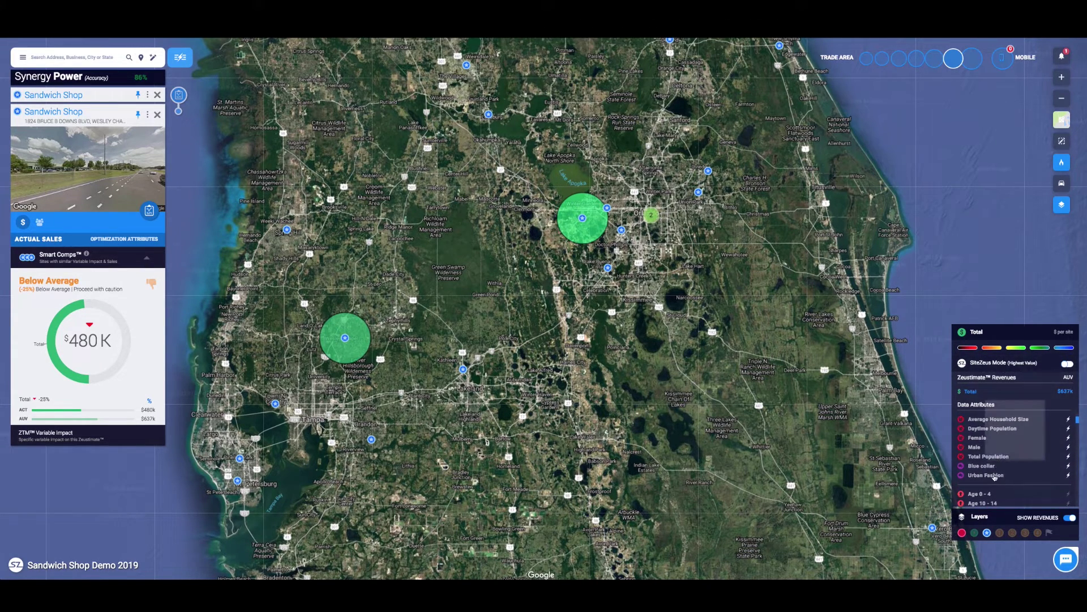
# Step: Select Blue collar as the heatmap's data attribute
pyautogui.click(986, 470)
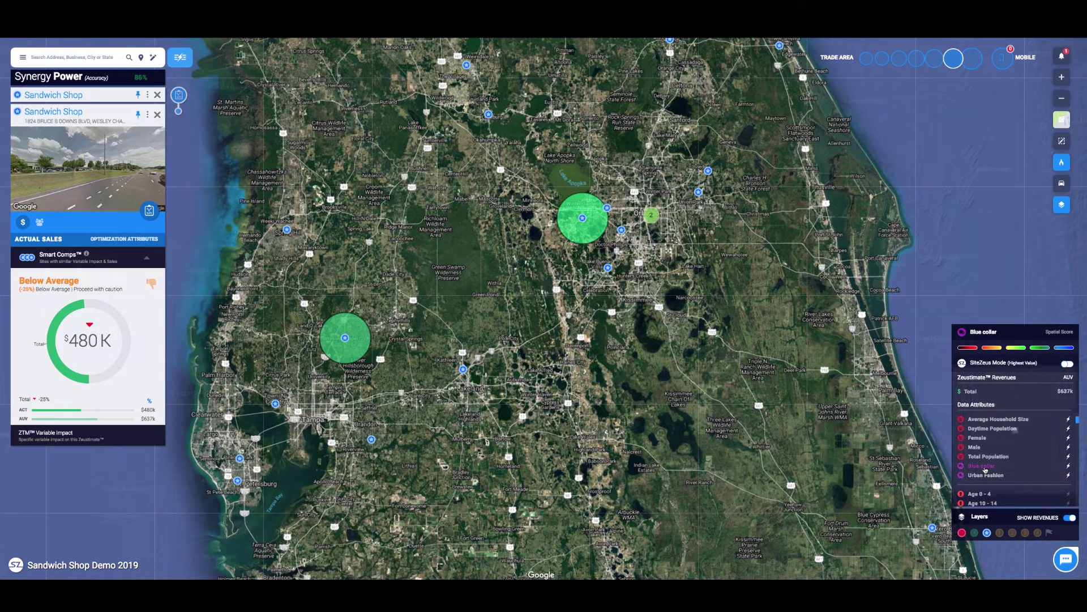